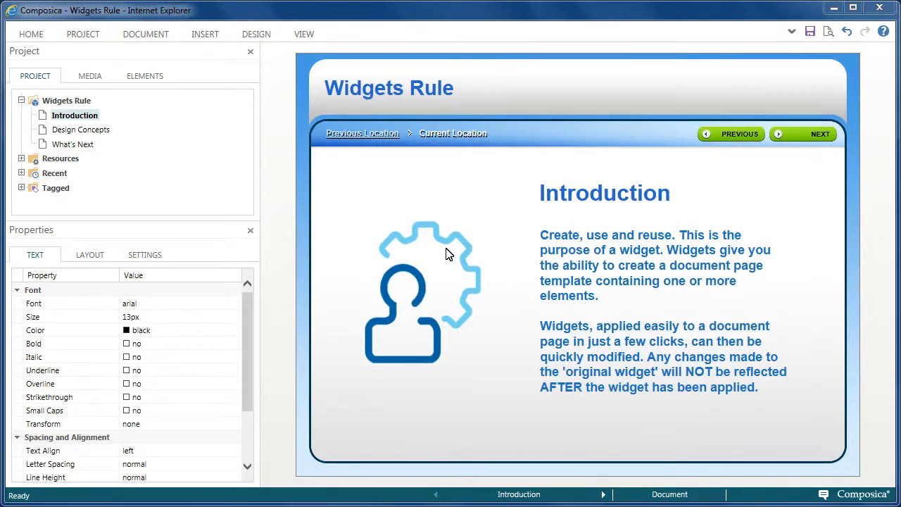
Step: Create a new widget document titled "Multiple Choice" in the project's Widgets resources
{"action": "left_click", "coordinate": [21, 159]}
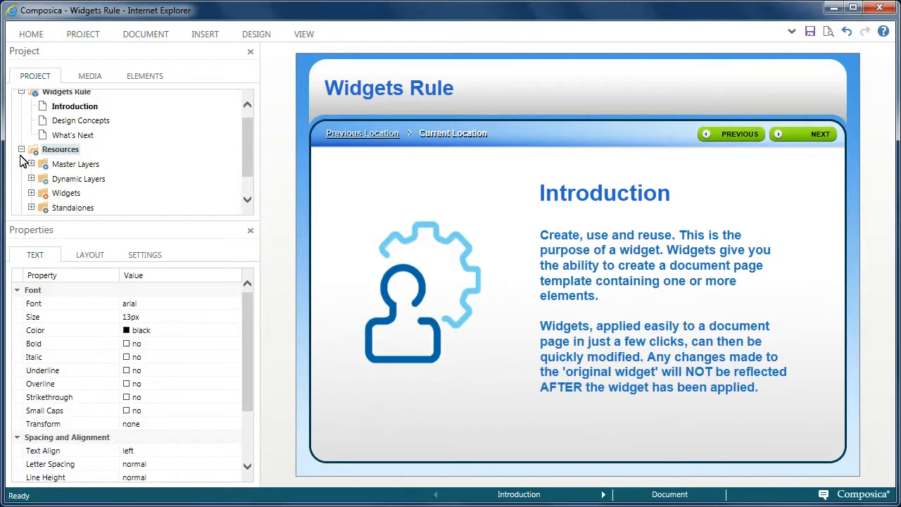
{"action": "left_click", "coordinate": [31, 193]}
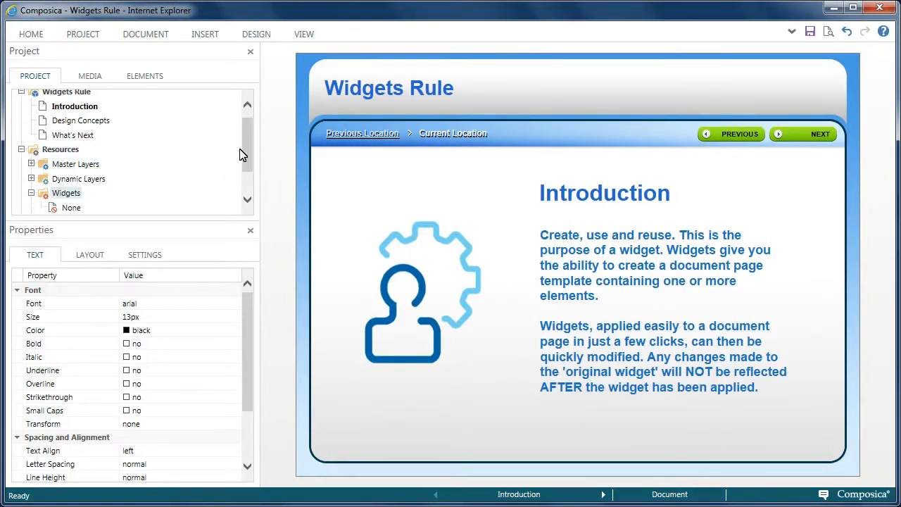
{"action": "scroll", "coordinate": [245, 164], "scroll_direction": "down", "scroll_amount": 1}
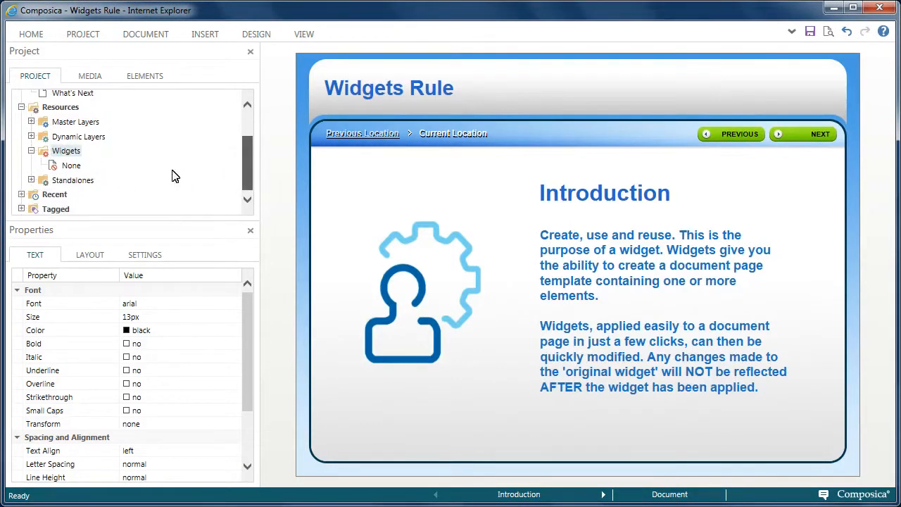
{"action": "right_click", "coordinate": [75, 157]}
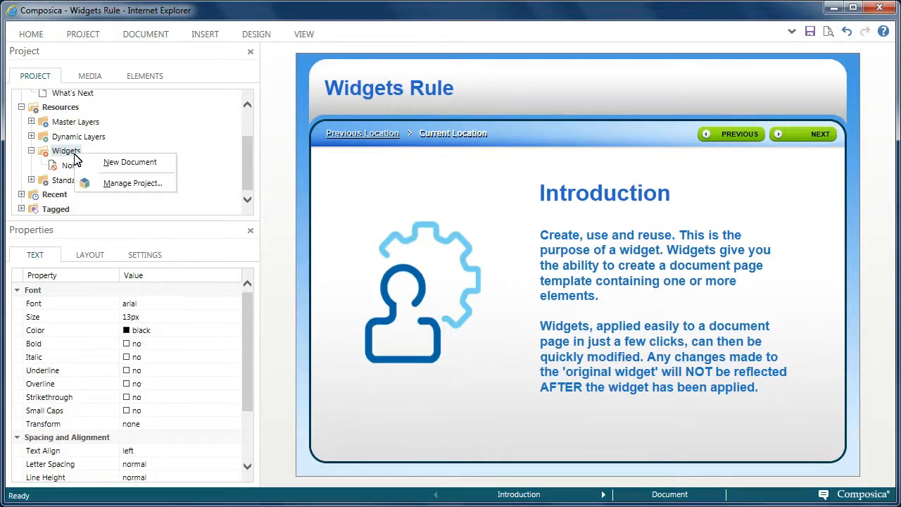
{"action": "left_click", "coordinate": [114, 166]}
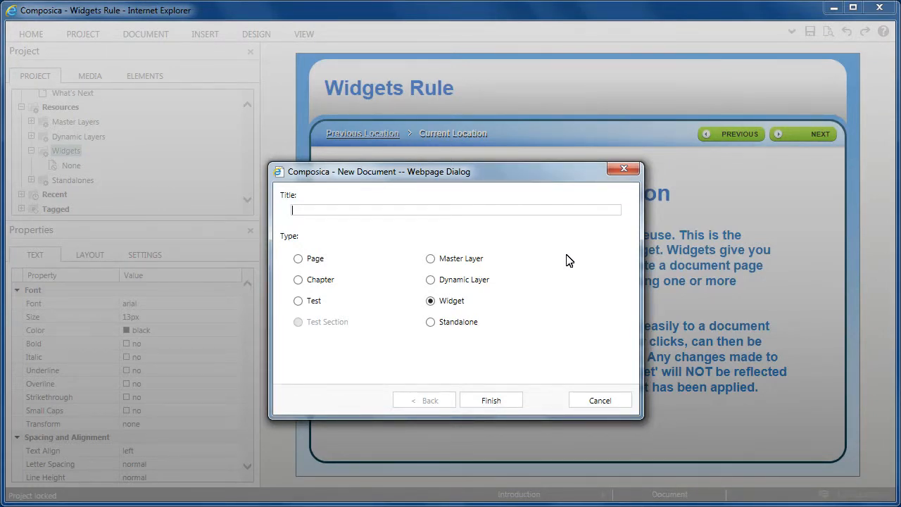
{"action": "type", "text": "Multiple Choice"}
{"action": "left_click", "coordinate": [491, 400]}
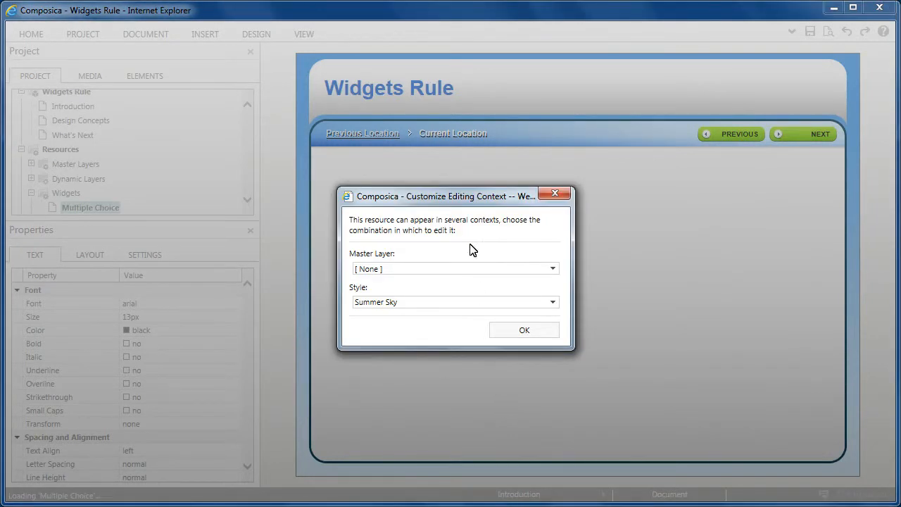
Step: Set the widget's editing context to the "Full - Top (Summer Sky)" master layer
{"action": "left_click_drag", "start_coordinate": [464, 200], "coordinate": [410, 80]}
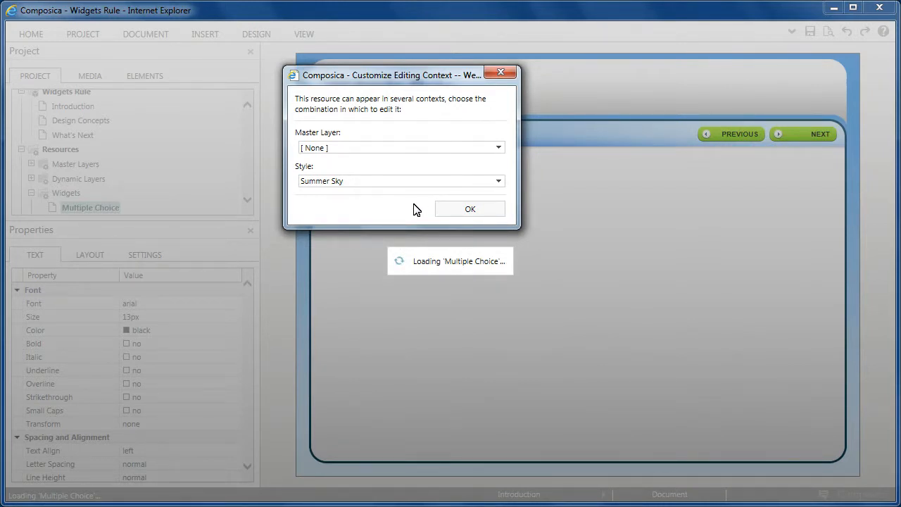
{"action": "left_click", "coordinate": [500, 148]}
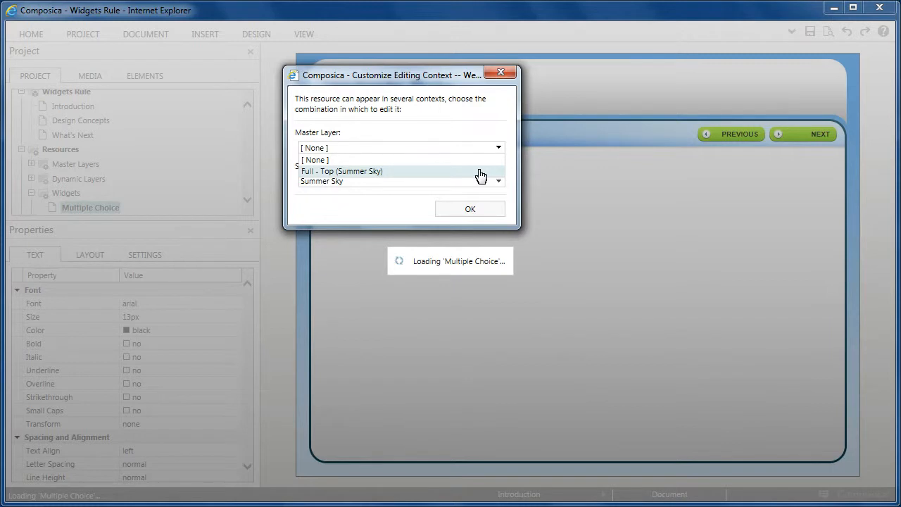
{"action": "left_click", "coordinate": [481, 172]}
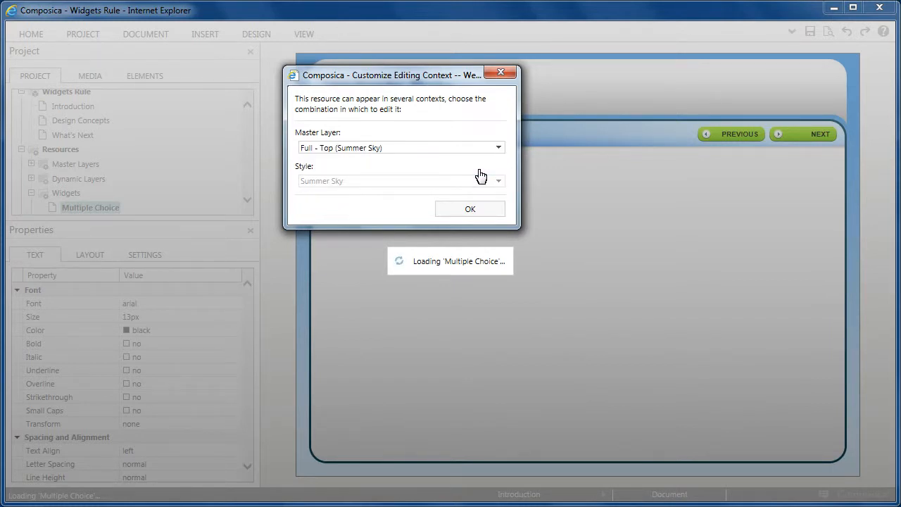
{"action": "left_click", "coordinate": [482, 210]}
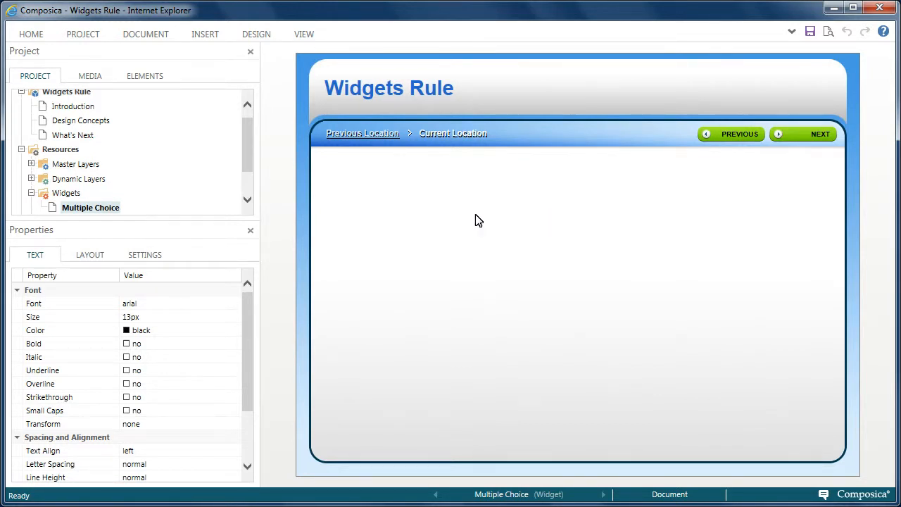
Step: Insert a Multiple Choice element and move it down into the widget's blank content area below the navigation bar
{"action": "left_click", "coordinate": [205, 35]}
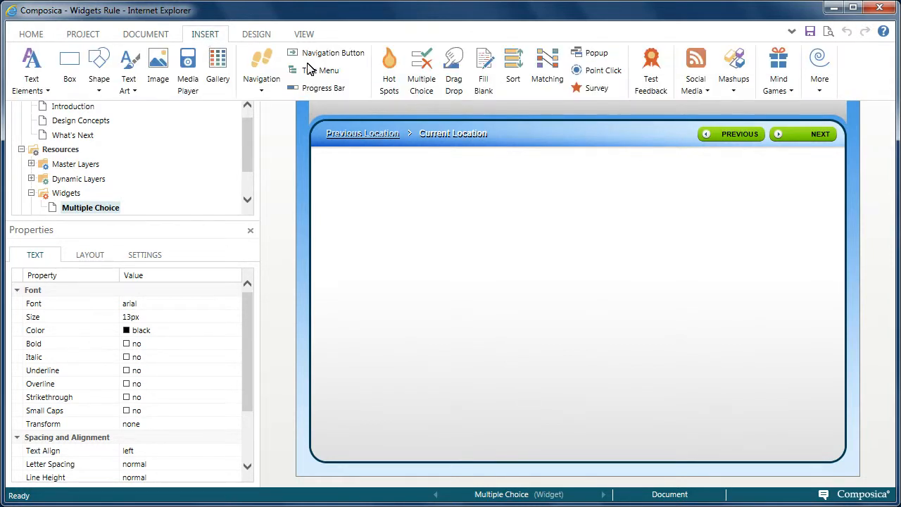
{"action": "left_click", "coordinate": [421, 84]}
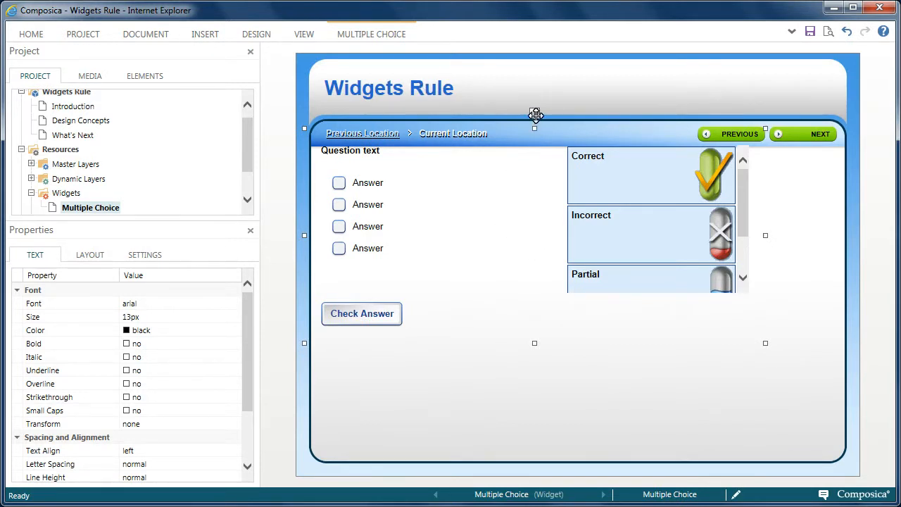
{"action": "left_click_drag", "start_coordinate": [535, 114], "coordinate": [584, 162]}
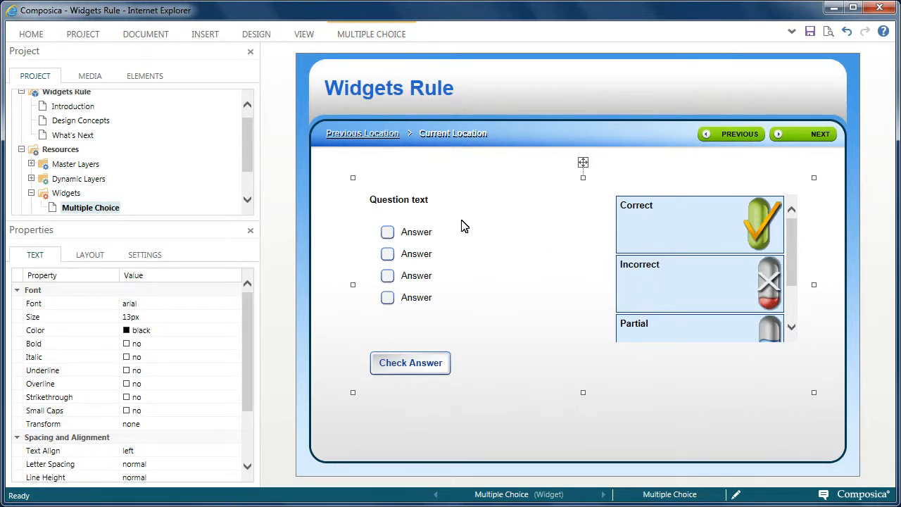
Step: Set the question text's font size to 16 px and delete the fourth answer
{"action": "left_click", "coordinate": [417, 202]}
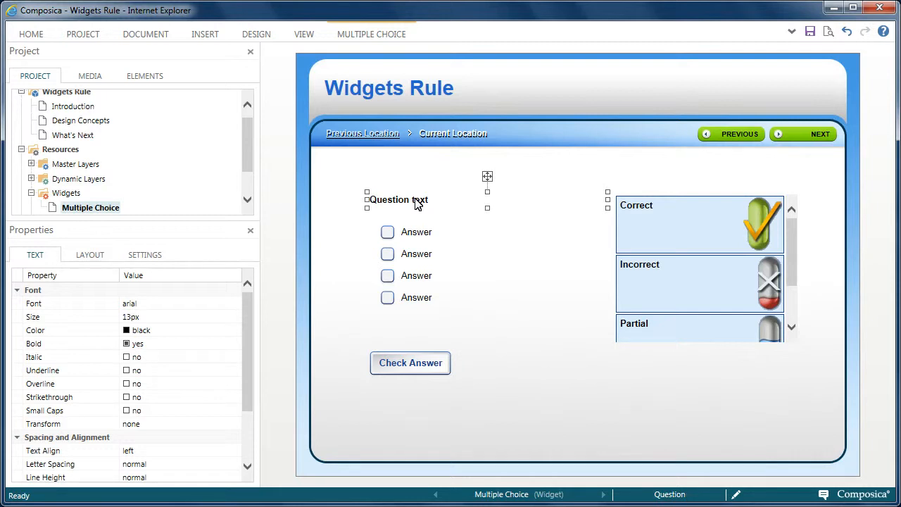
{"action": "left_click", "coordinate": [132, 318]}
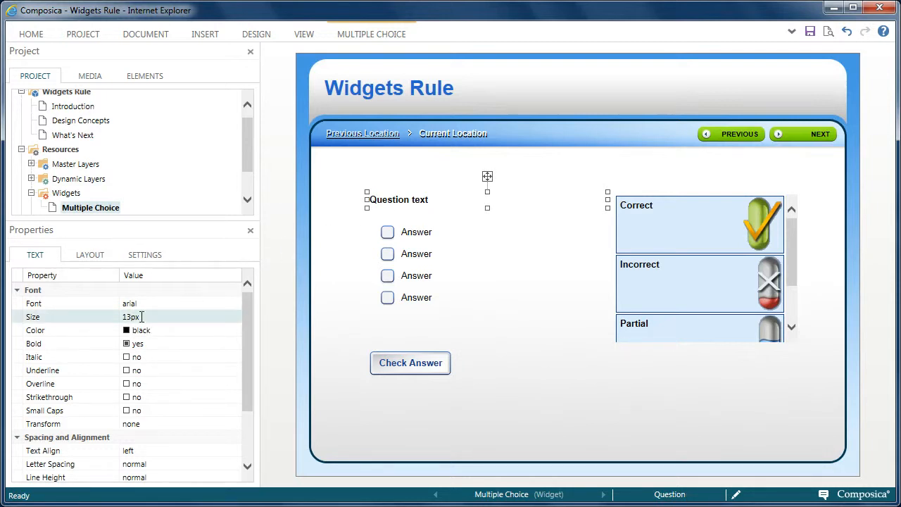
{"action": "left_click", "coordinate": [177, 314]}
{"action": "left_click", "coordinate": [178, 314]}
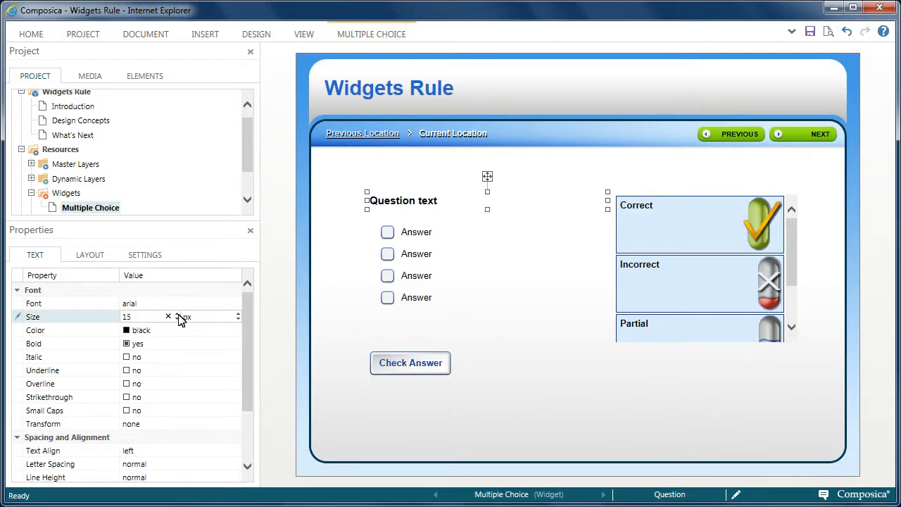
{"action": "left_click", "coordinate": [178, 314]}
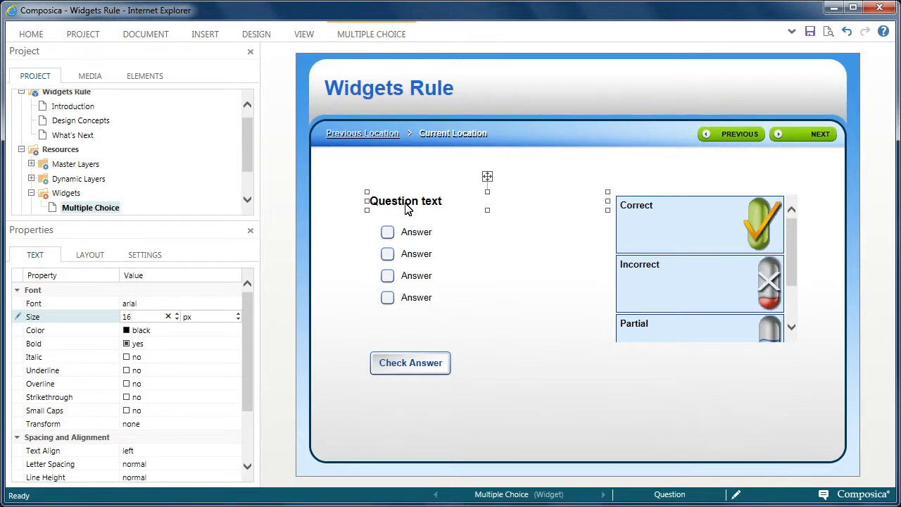
{"action": "left_click", "coordinate": [413, 302]}
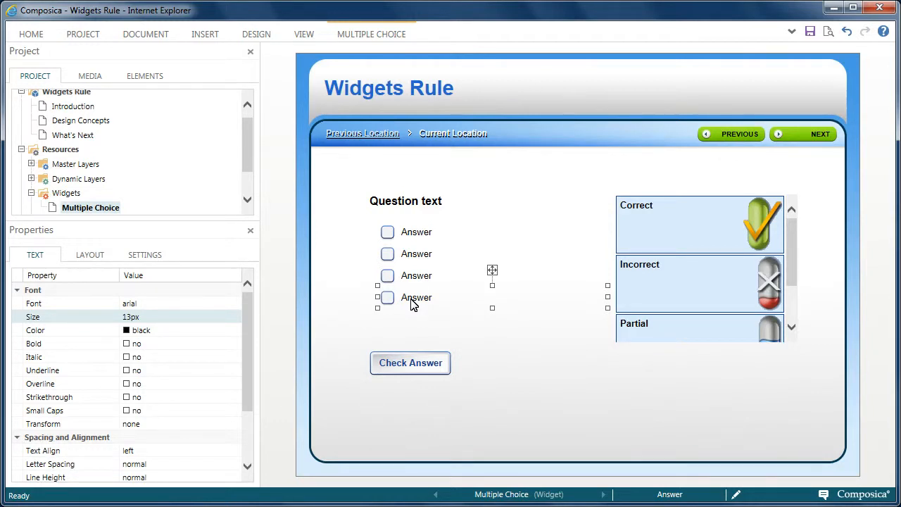
{"action": "key", "text": "Delete"}
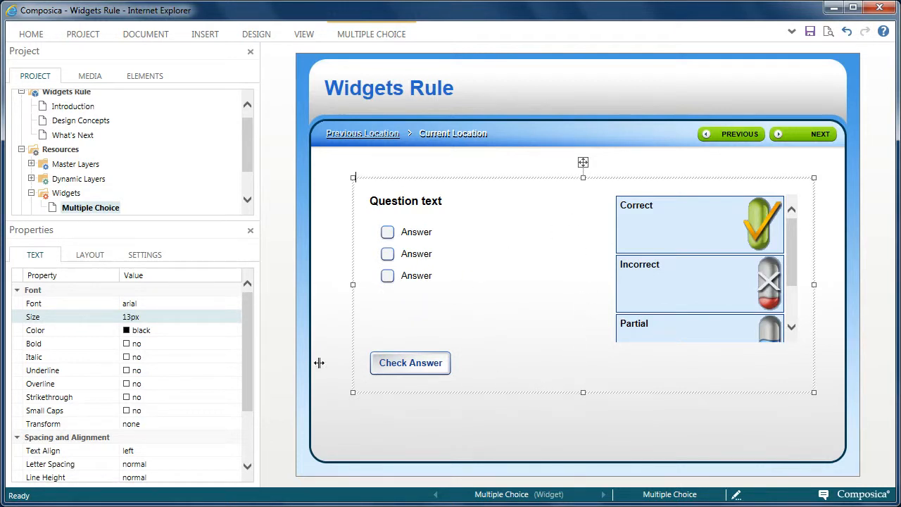
Step: Turn on Shuffle Answers and Immediate Check for the multiple choice element
{"action": "left_click", "coordinate": [145, 258]}
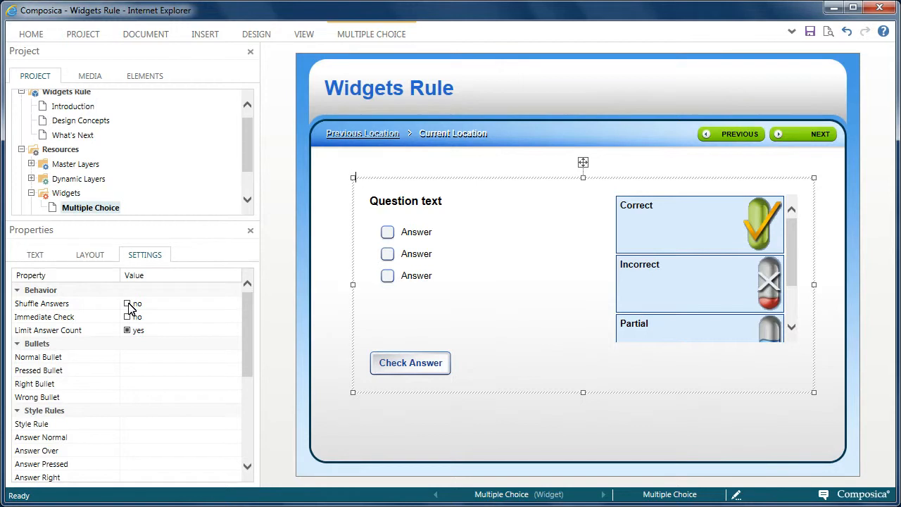
{"action": "left_click", "coordinate": [128, 305]}
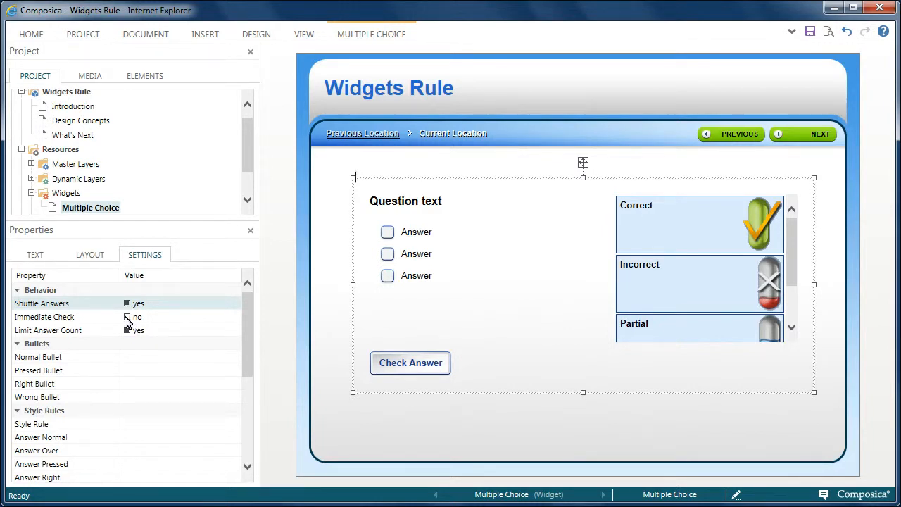
{"action": "left_click", "coordinate": [127, 318]}
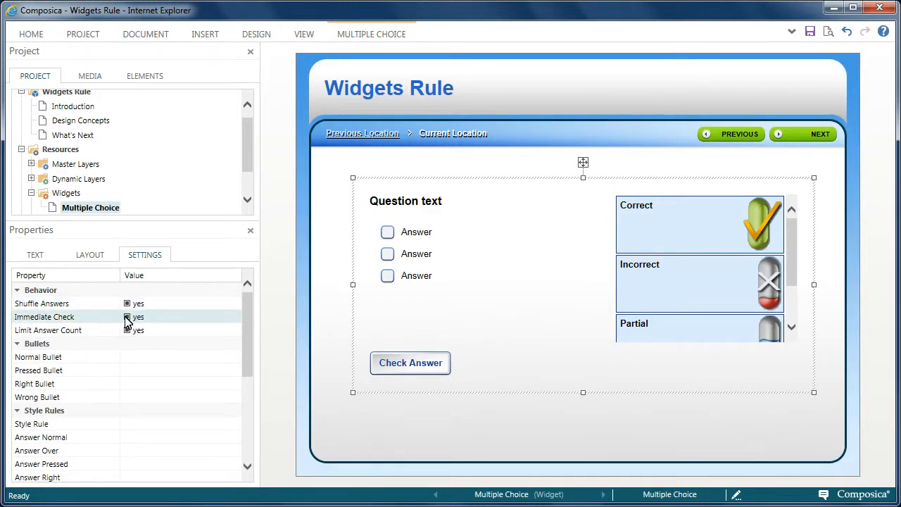
Step: Extend the feedback area downward until all its messages and links fit, and delete the Partial feedback
{"action": "left_click", "coordinate": [731, 283]}
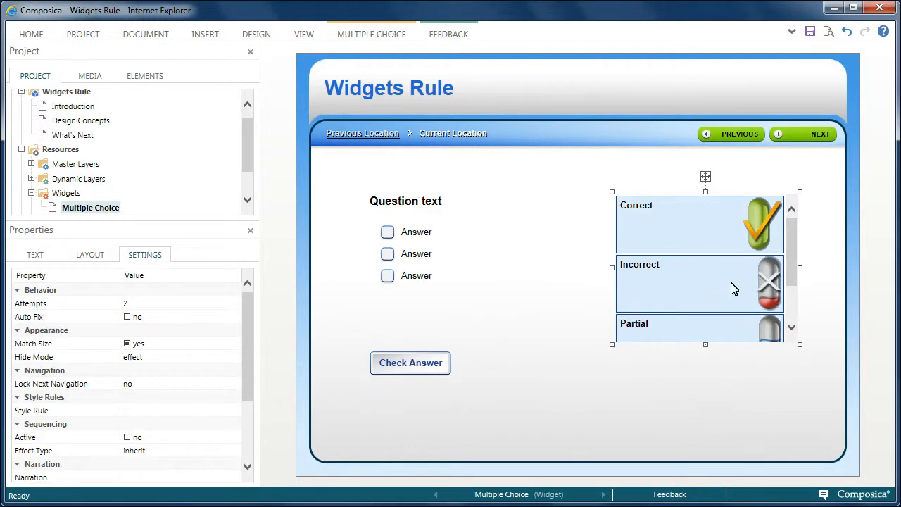
{"action": "left_click_drag", "start_coordinate": [705, 340], "coordinate": [721, 419]}
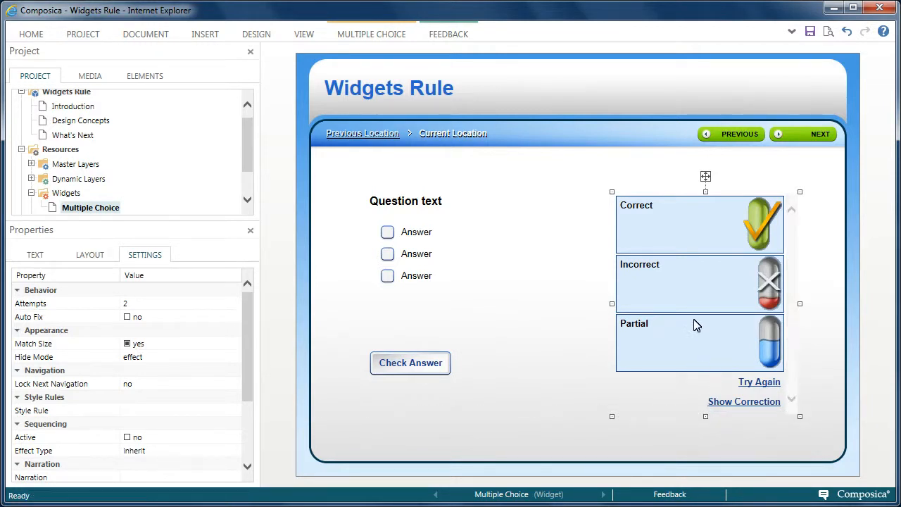
{"action": "left_click", "coordinate": [682, 345]}
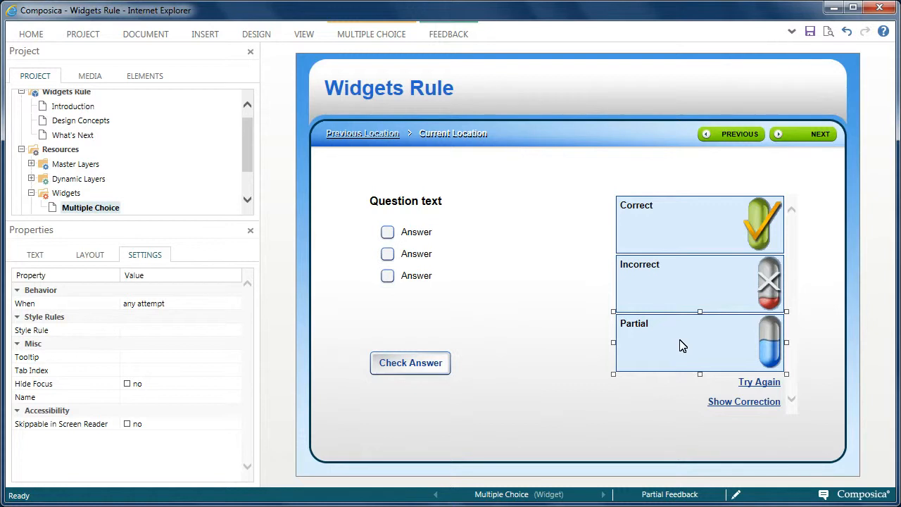
{"action": "key", "text": "Delete"}
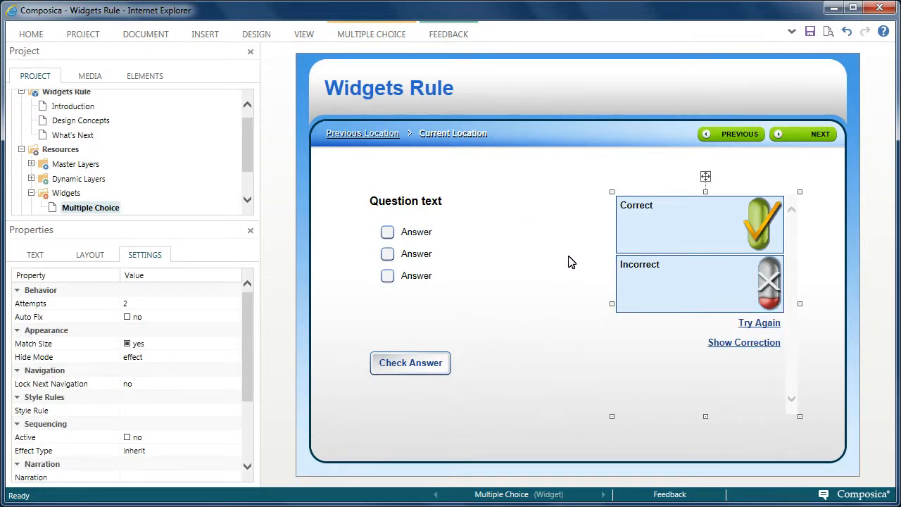
Step: Save the Multiple Choice widget and open the Project Manager
{"action": "left_click", "coordinate": [377, 440]}
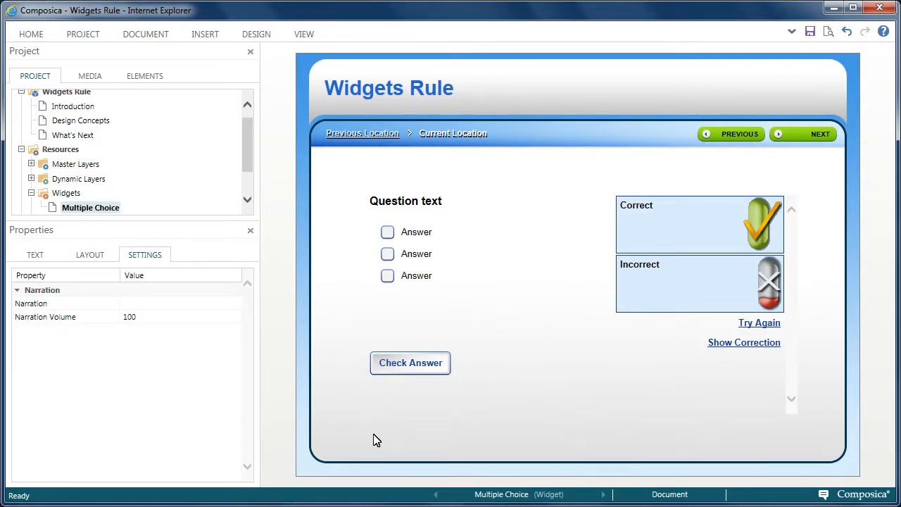
{"action": "left_click", "coordinate": [810, 32]}
{"action": "left_click", "coordinate": [34, 36]}
{"action": "left_click", "coordinate": [35, 67]}
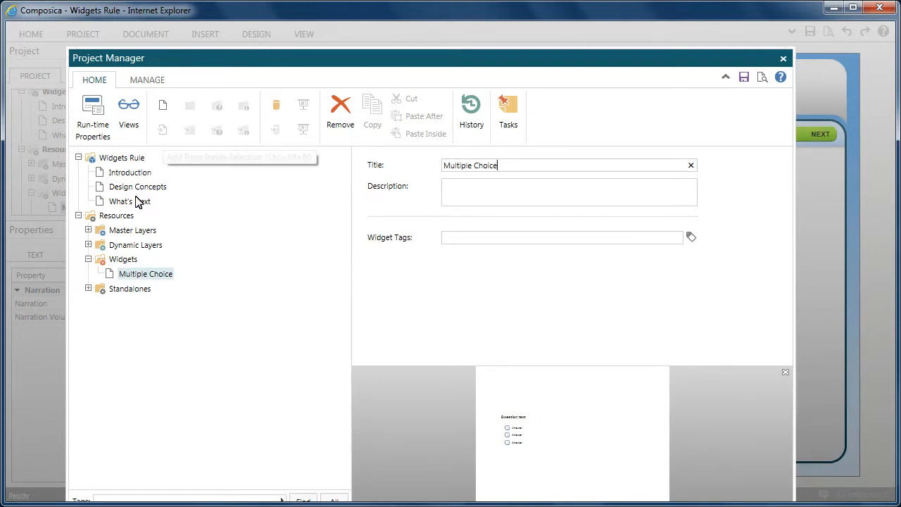
Step: Add a page after "What's Next" titled "Quiz Question 1" and open it for editing
{"action": "left_click", "coordinate": [138, 203]}
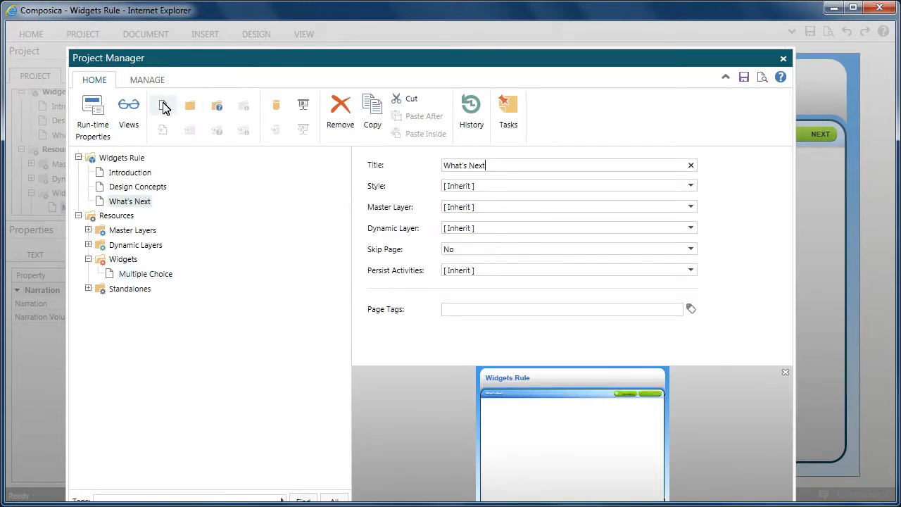
{"action": "left_click", "coordinate": [164, 107]}
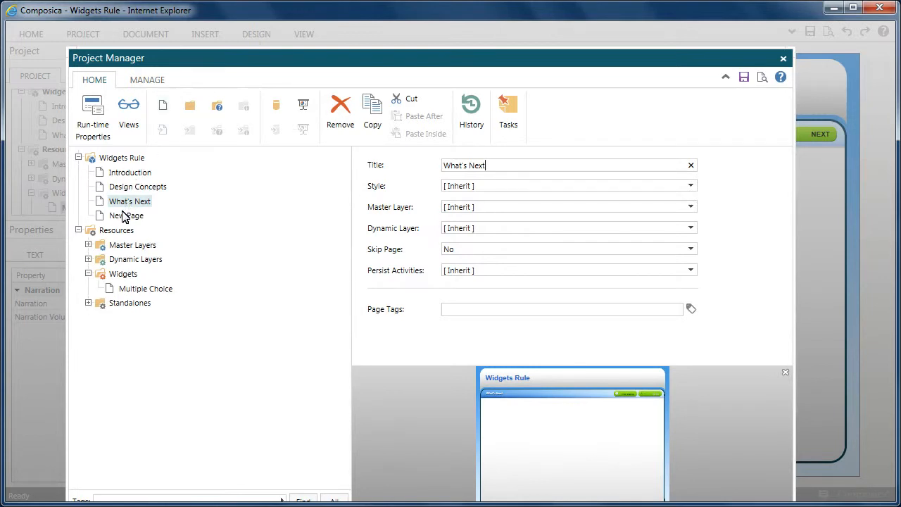
{"action": "left_click", "coordinate": [124, 216]}
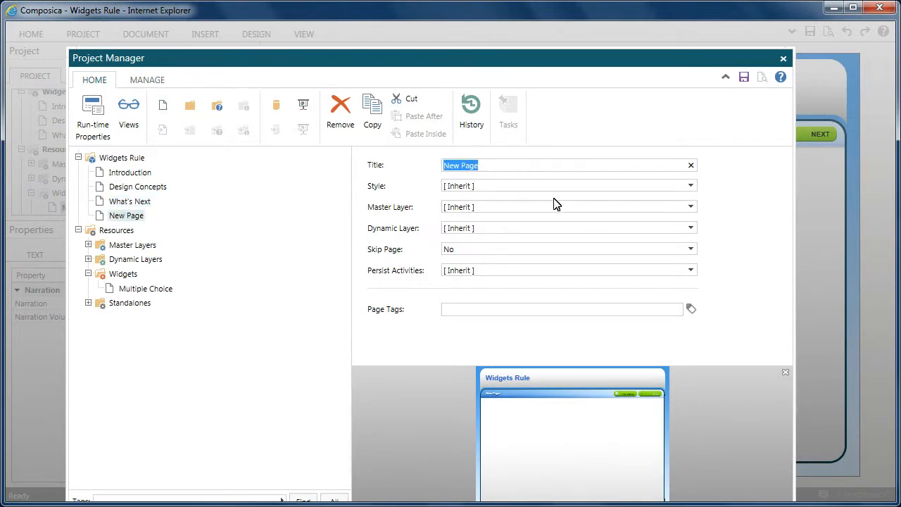
{"action": "type", "text": "Quiz"}
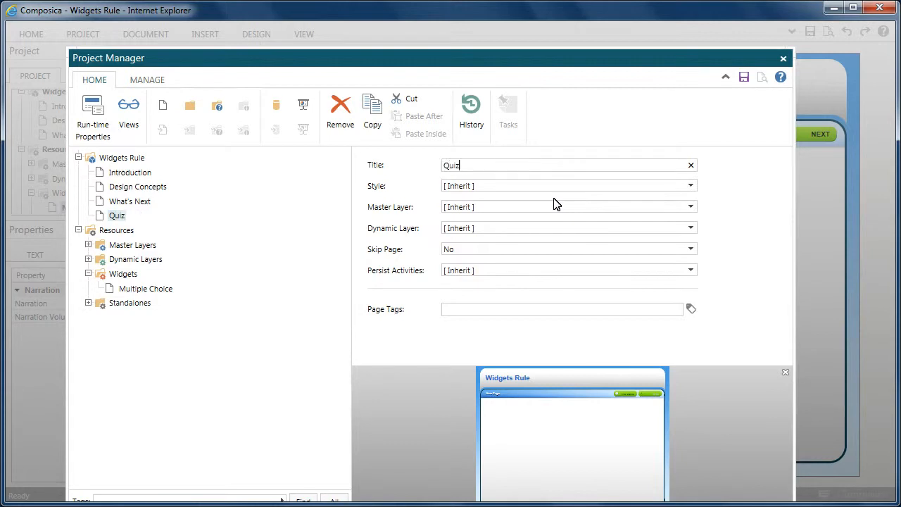
{"action": "type", "text": " Question "}
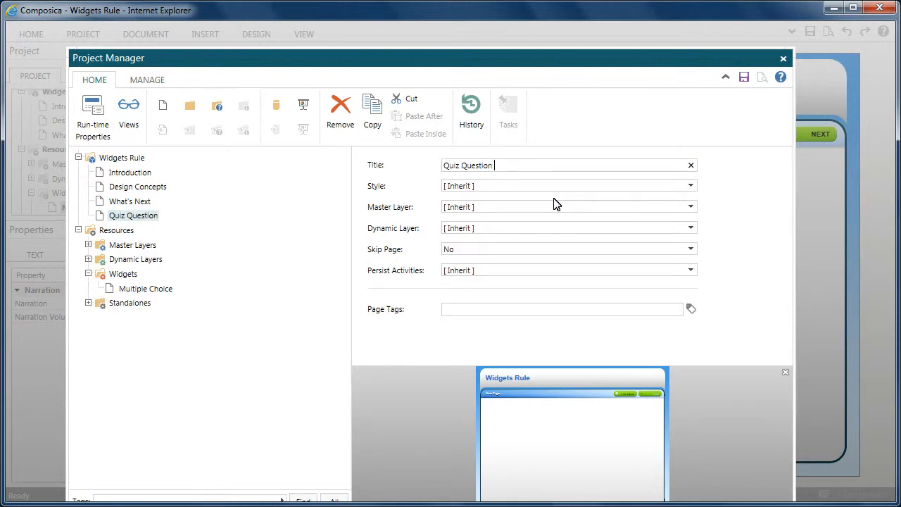
{"action": "type", "text": "1"}
{"action": "double_click", "coordinate": [147, 215]}
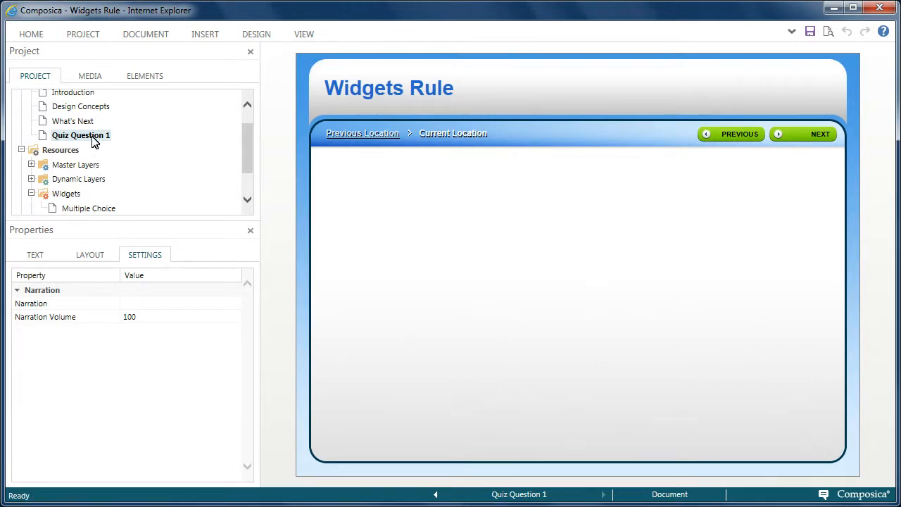
Step: Apply the project's Multiple Choice widget to the Quiz Question 1 page
{"action": "left_click", "coordinate": [32, 35]}
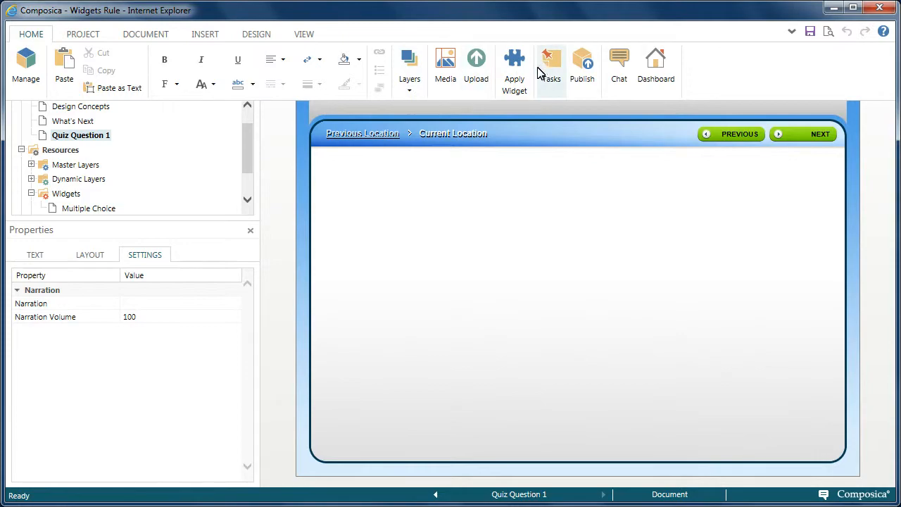
{"action": "left_click", "coordinate": [516, 77]}
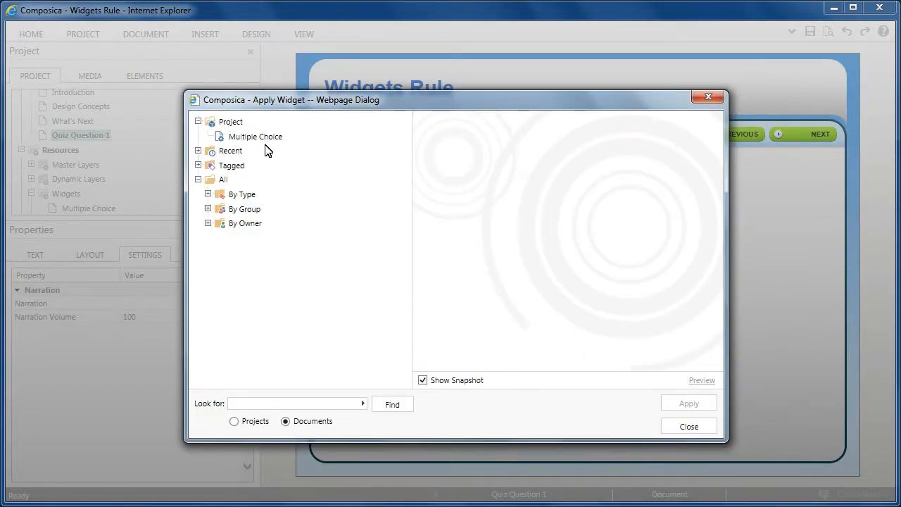
{"action": "left_click", "coordinate": [265, 138]}
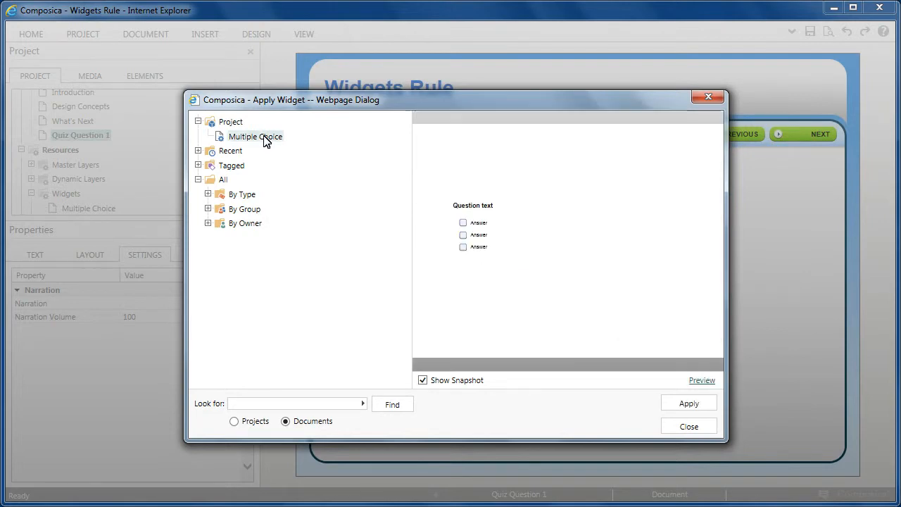
{"action": "left_click", "coordinate": [711, 411]}
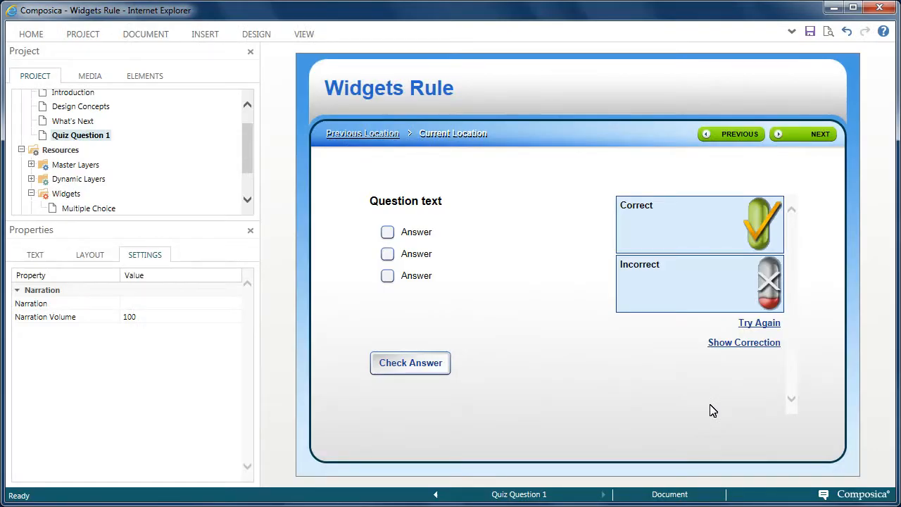